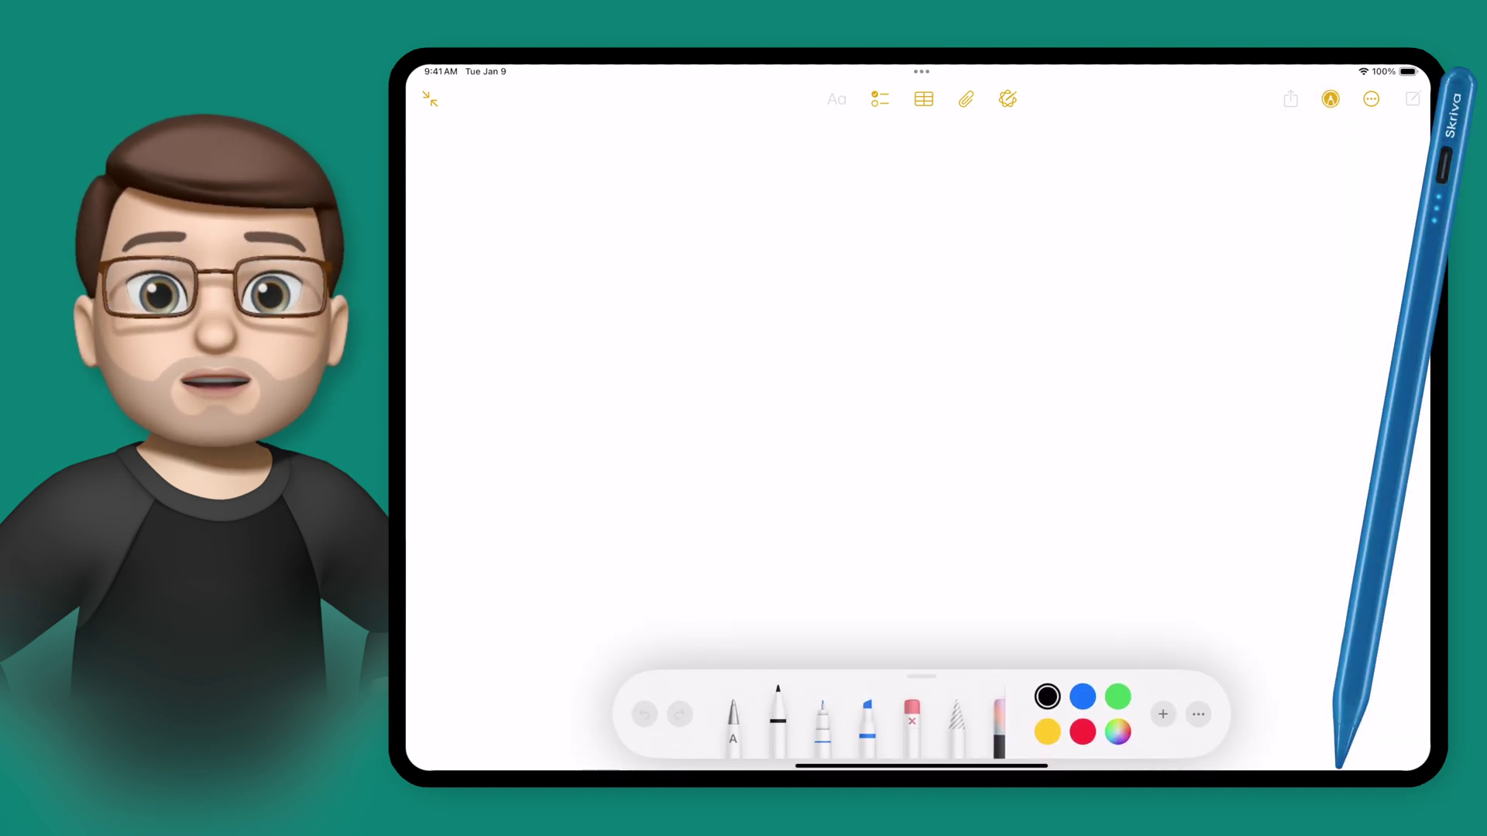
Sketch the castle body with outer walls, battlements along the top and windows.
{"action": "mouse_move", "coordinate": [827, 439]}
{"action": "left_mouse_down"}
{"action": "mouse_move", "coordinate": [869, 295]}
{"action": "mouse_move", "coordinate": [1056, 298]}
{"action": "mouse_move", "coordinate": [1040, 425]}
{"action": "left_mouse_up"}
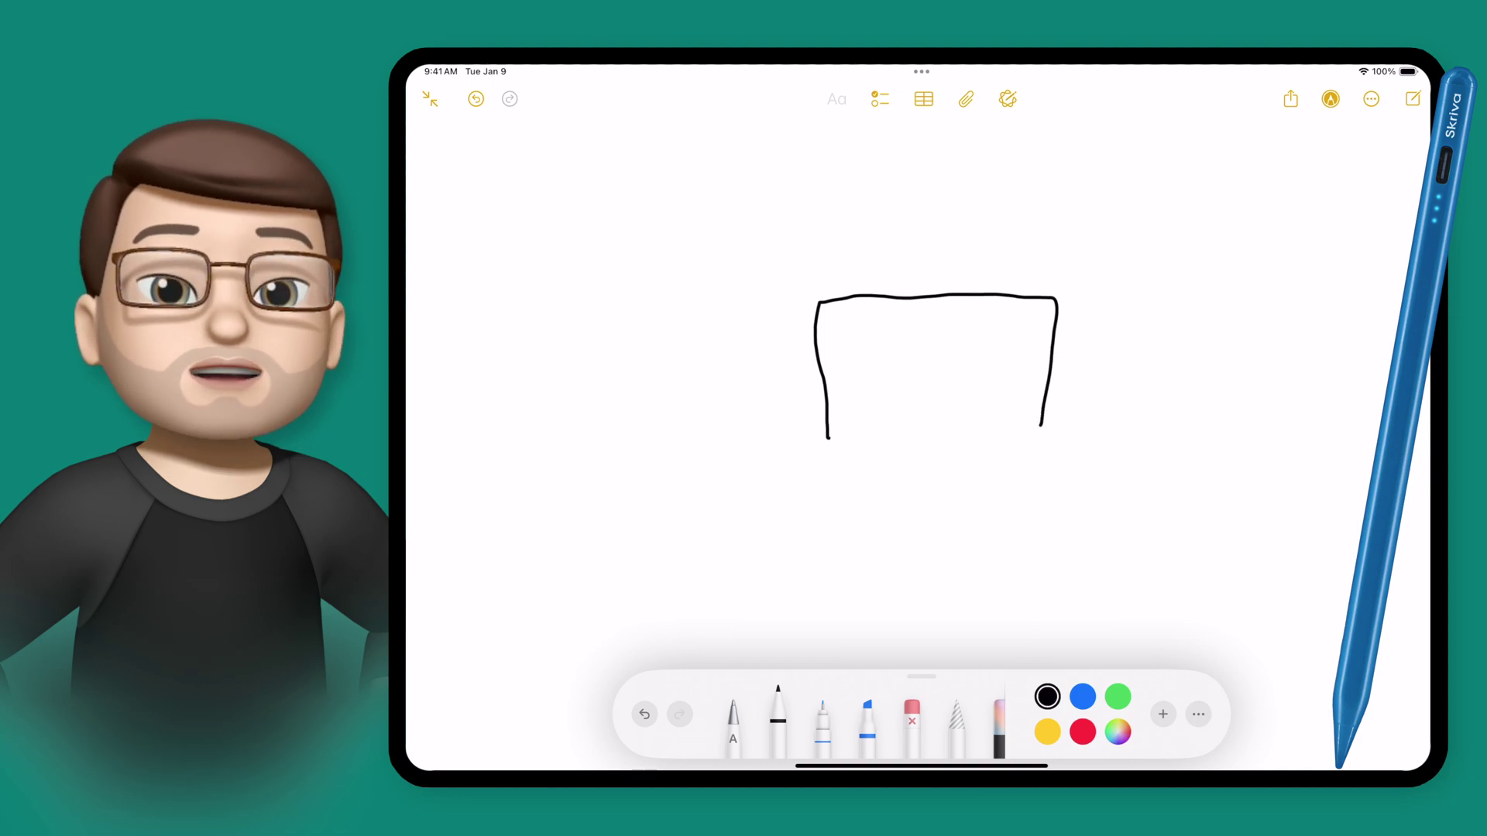
{"action": "left_click_drag", "start_coordinate": [821, 301], "coordinate": [889, 270]}
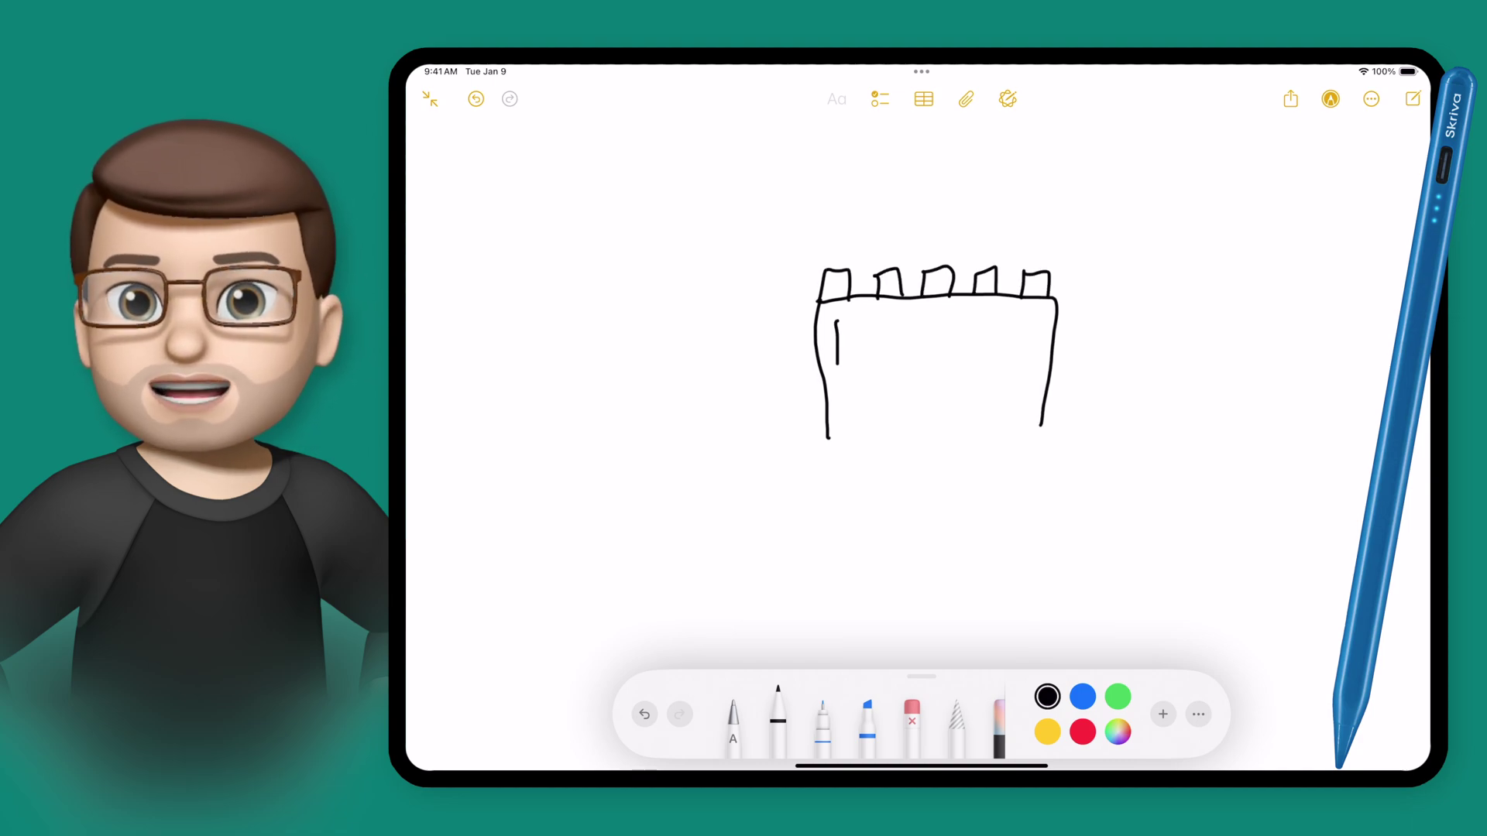
{"action": "left_click_drag", "start_coordinate": [1007, 335], "coordinate": [1008, 318]}
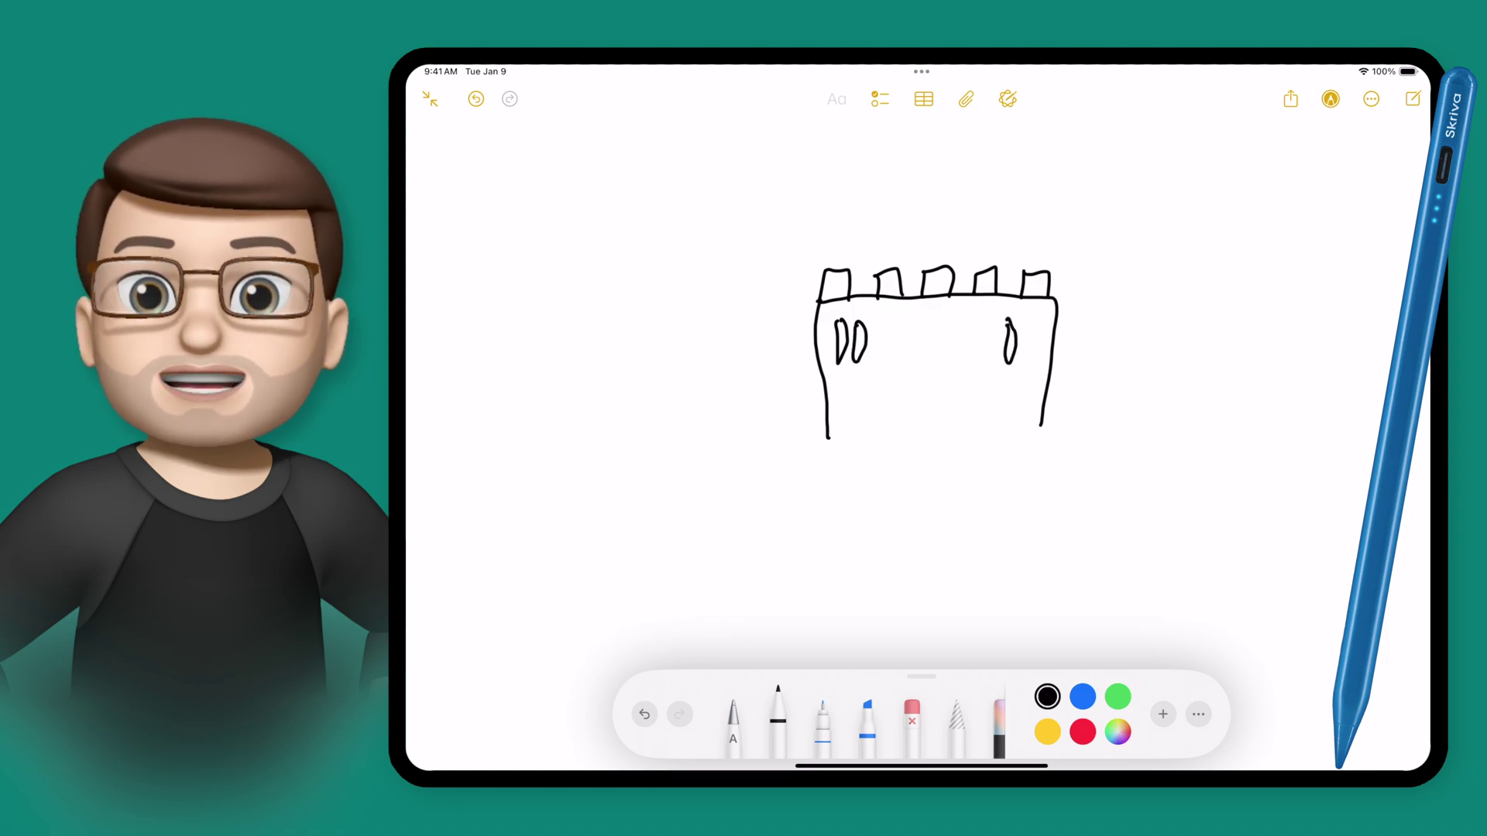
{"action": "left_click_drag", "start_coordinate": [828, 438], "coordinate": [1044, 424]}
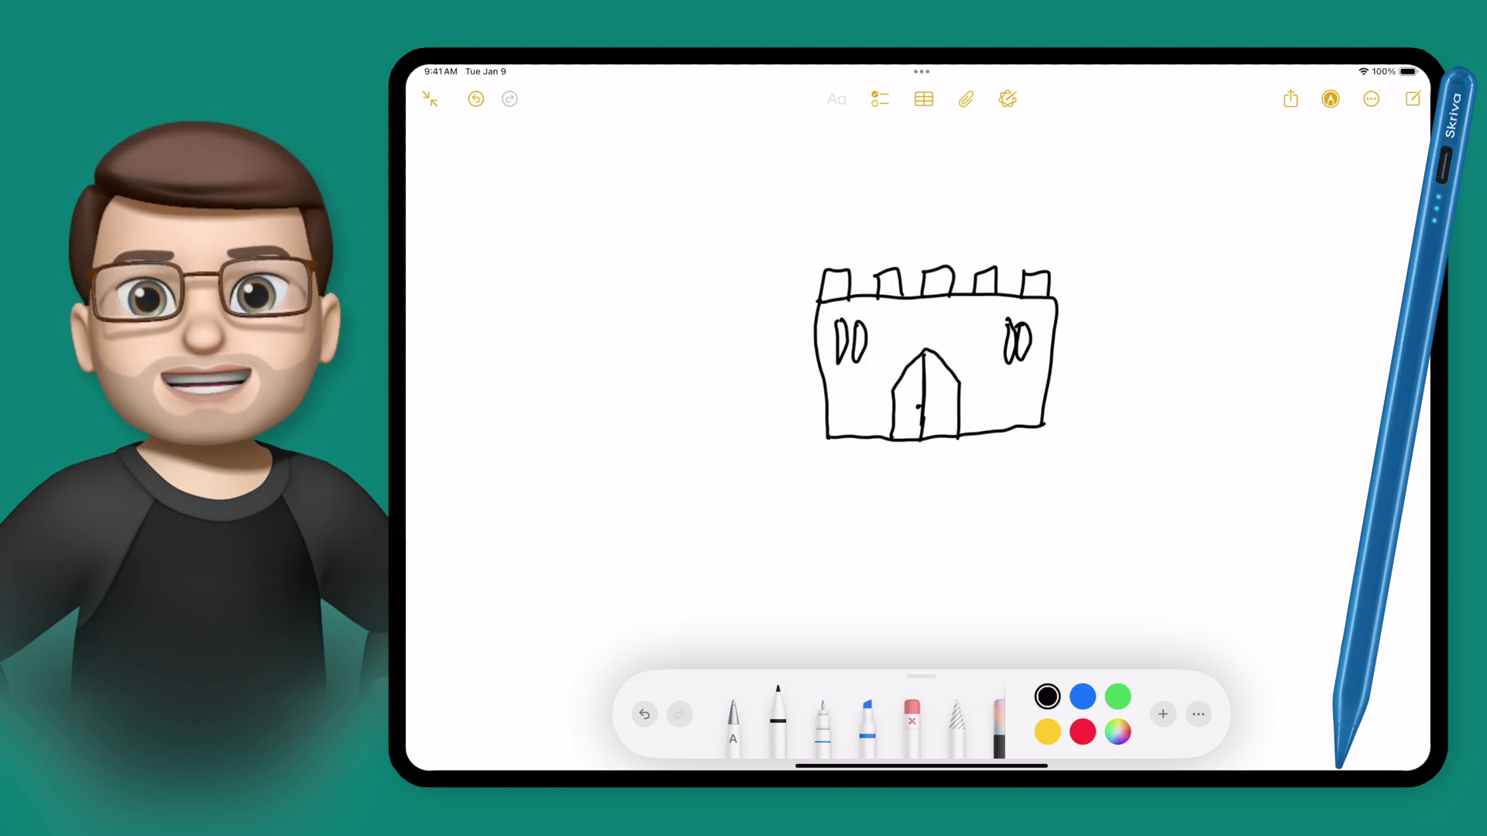
Draw the hill beneath the castle with both slopes, rock marks and a central path.
{"action": "left_click_drag", "start_coordinate": [827, 438], "coordinate": [658, 664]}
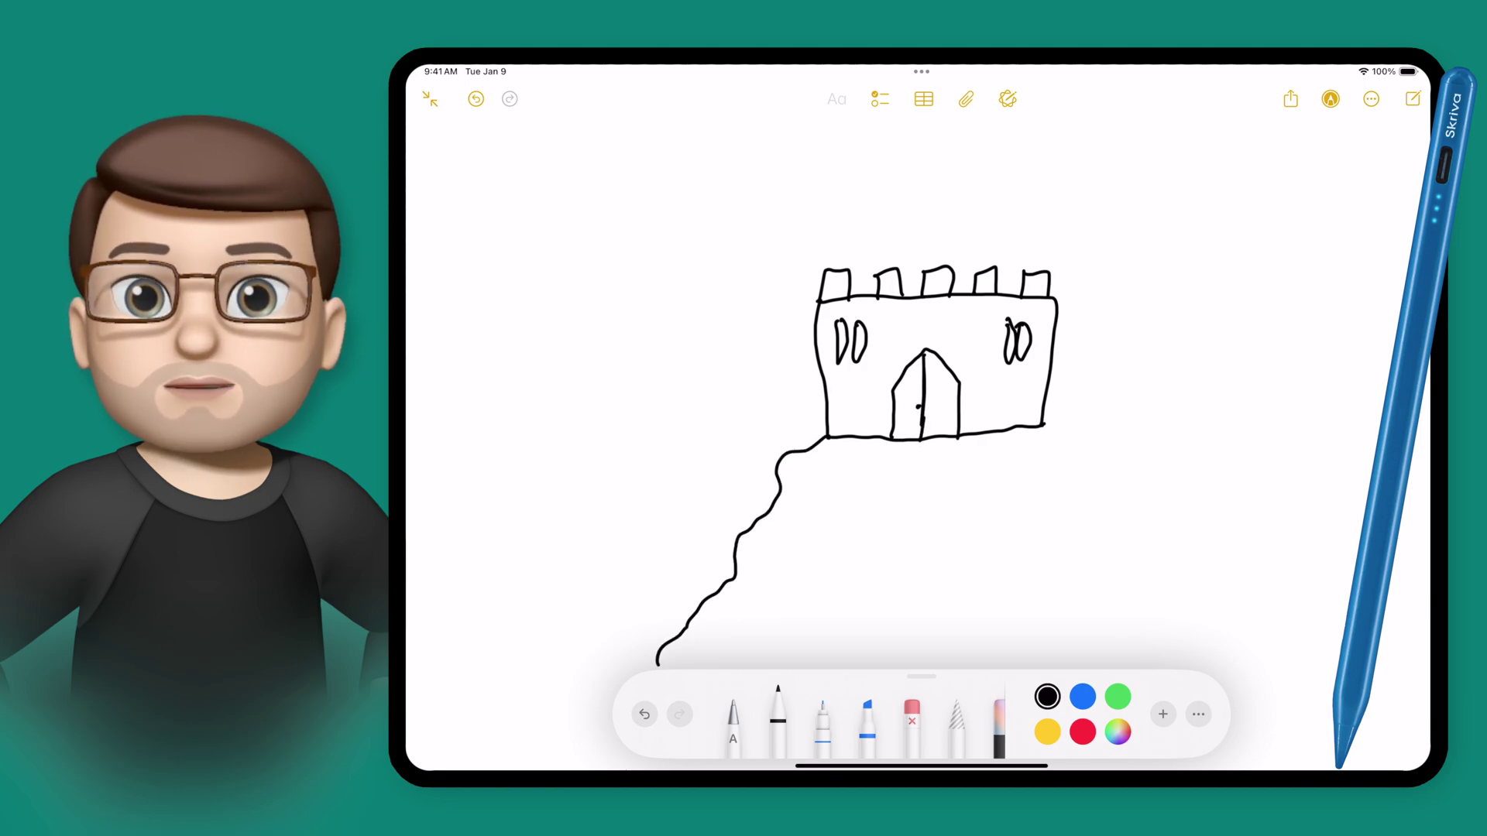
{"action": "left_click_drag", "start_coordinate": [1044, 425], "coordinate": [1148, 665]}
{"action": "left_click_drag", "start_coordinate": [785, 638], "coordinate": [827, 606]}
{"action": "left_click_drag", "start_coordinate": [1006, 589], "coordinate": [1038, 621]}
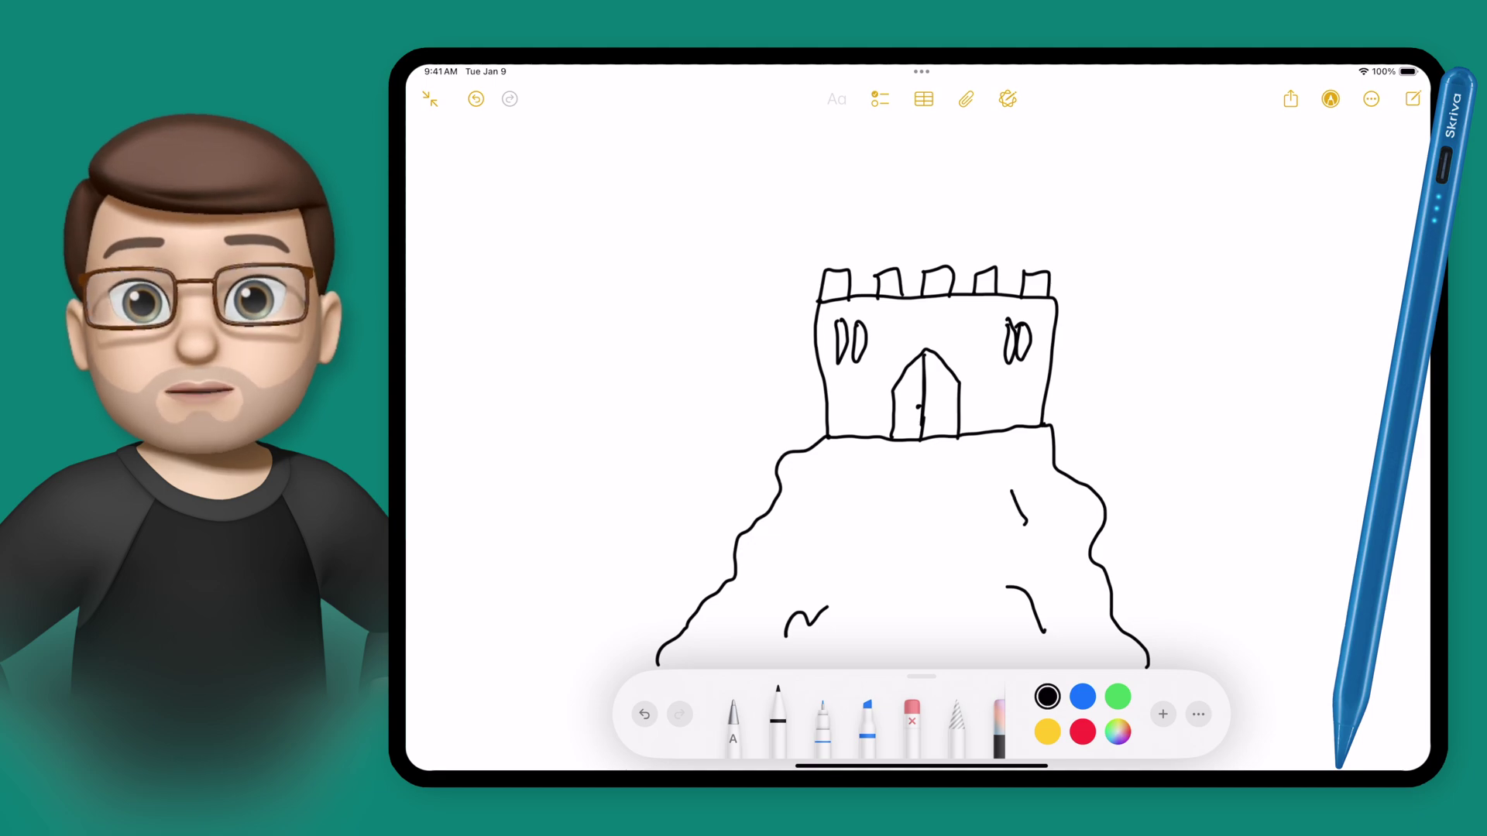
{"action": "left_click_drag", "start_coordinate": [911, 622], "coordinate": [905, 668]}
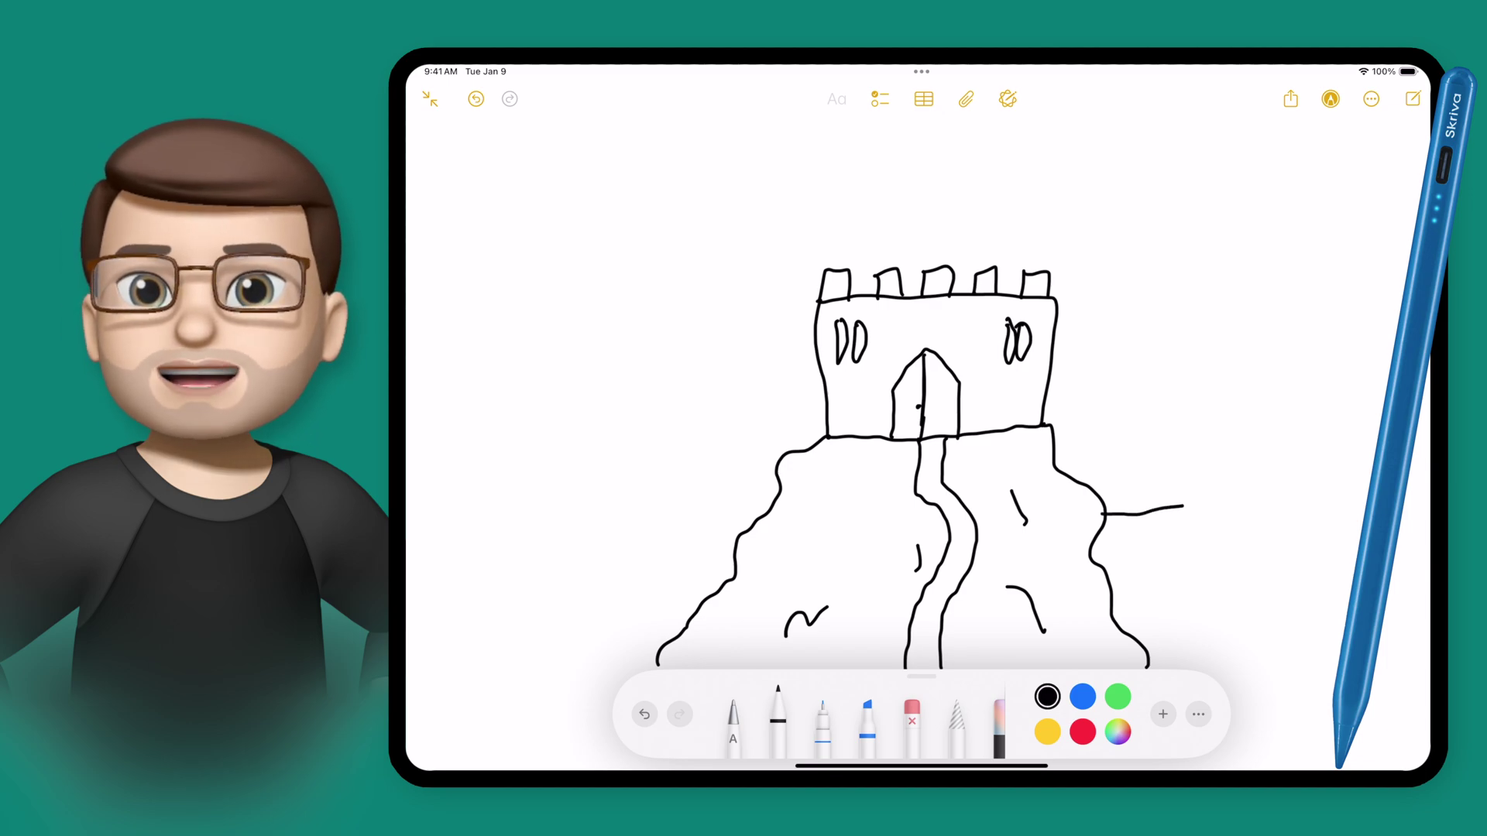
Add the horizon line on both sides of the hill and rainbow arcs over the castle.
{"action": "left_click_drag", "start_coordinate": [1182, 507], "coordinate": [1425, 487]}
{"action": "mouse_move", "coordinate": [735, 533]}
{"action": "left_mouse_down"}
{"action": "mouse_move", "coordinate": [476, 529]}
{"action": "mouse_move", "coordinate": [614, 324]}
{"action": "mouse_move", "coordinate": [906, 230]}
{"action": "mouse_move", "coordinate": [933, 254]}
{"action": "left_mouse_up"}
{"action": "mouse_move", "coordinate": [518, 512]}
{"action": "left_mouse_down"}
{"action": "mouse_move", "coordinate": [608, 286]}
{"action": "mouse_move", "coordinate": [918, 188]}
{"action": "mouse_move", "coordinate": [955, 250]}
{"action": "mouse_move", "coordinate": [579, 258]}
{"action": "mouse_move", "coordinate": [933, 184]}
{"action": "mouse_move", "coordinate": [994, 238]}
{"action": "left_mouse_up"}
{"action": "mouse_move", "coordinate": [465, 499]}
{"action": "left_mouse_down"}
{"action": "mouse_move", "coordinate": [537, 276]}
{"action": "mouse_move", "coordinate": [822, 126]}
{"action": "mouse_move", "coordinate": [1019, 235]}
{"action": "left_mouse_up"}
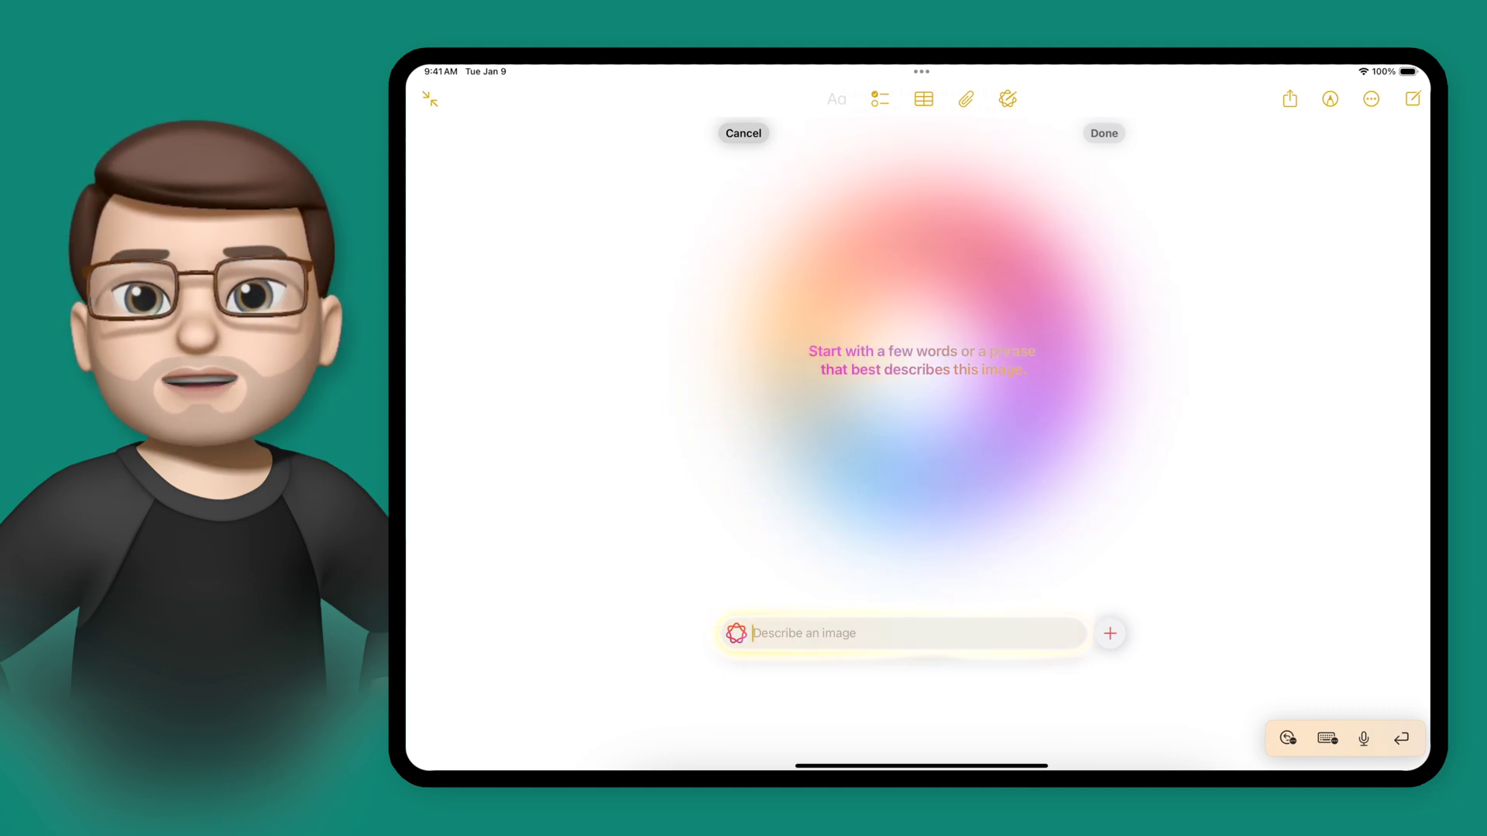
{"action": "type", "text": "A castle o"}
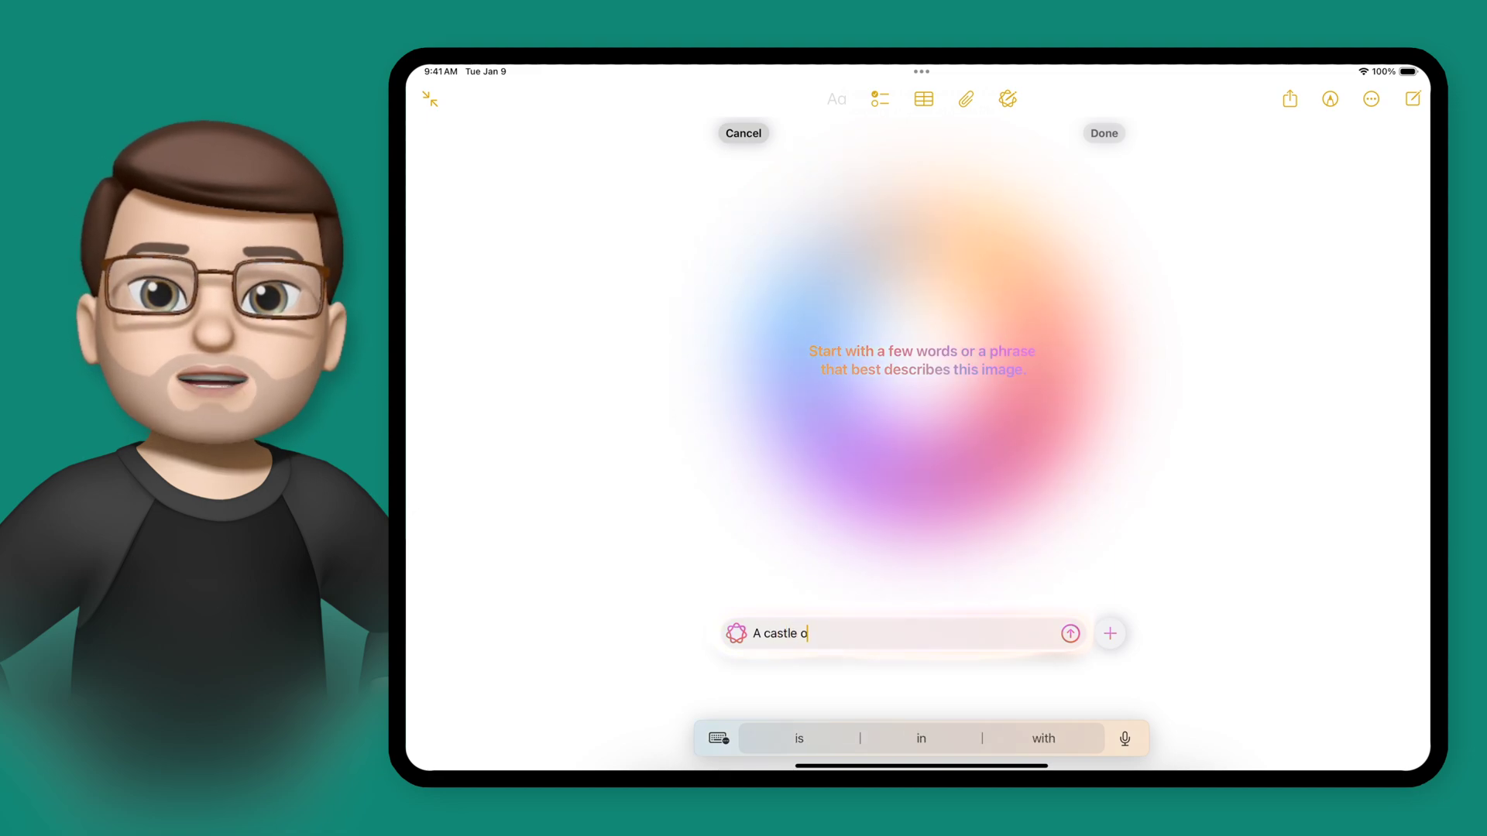
{"action": "type", "text": "n a mountain"}
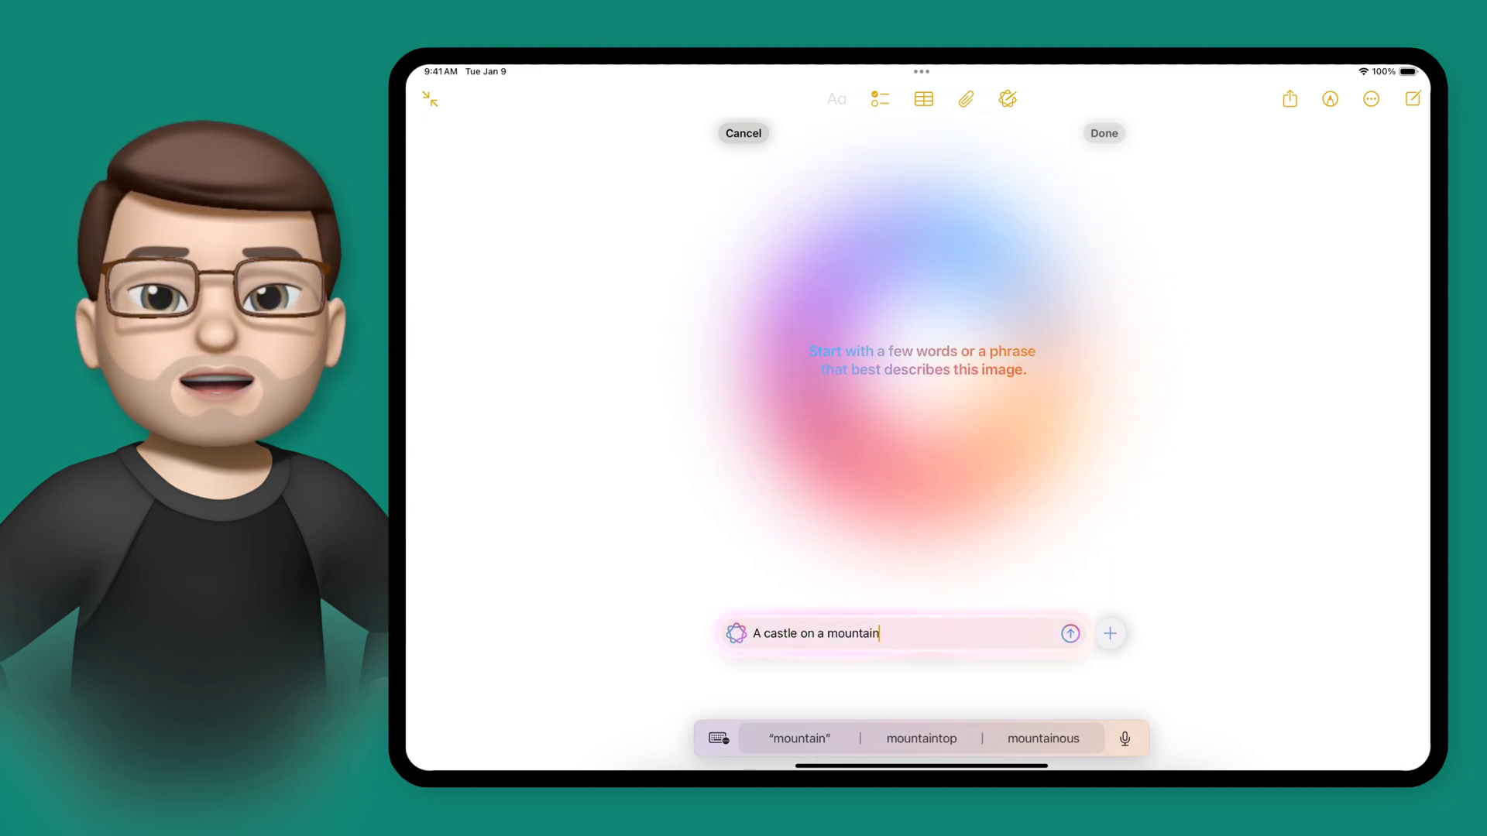
Generate an image from the sketch with the description "A castle on a mountain".
{"action": "left_click", "coordinate": [1070, 634]}
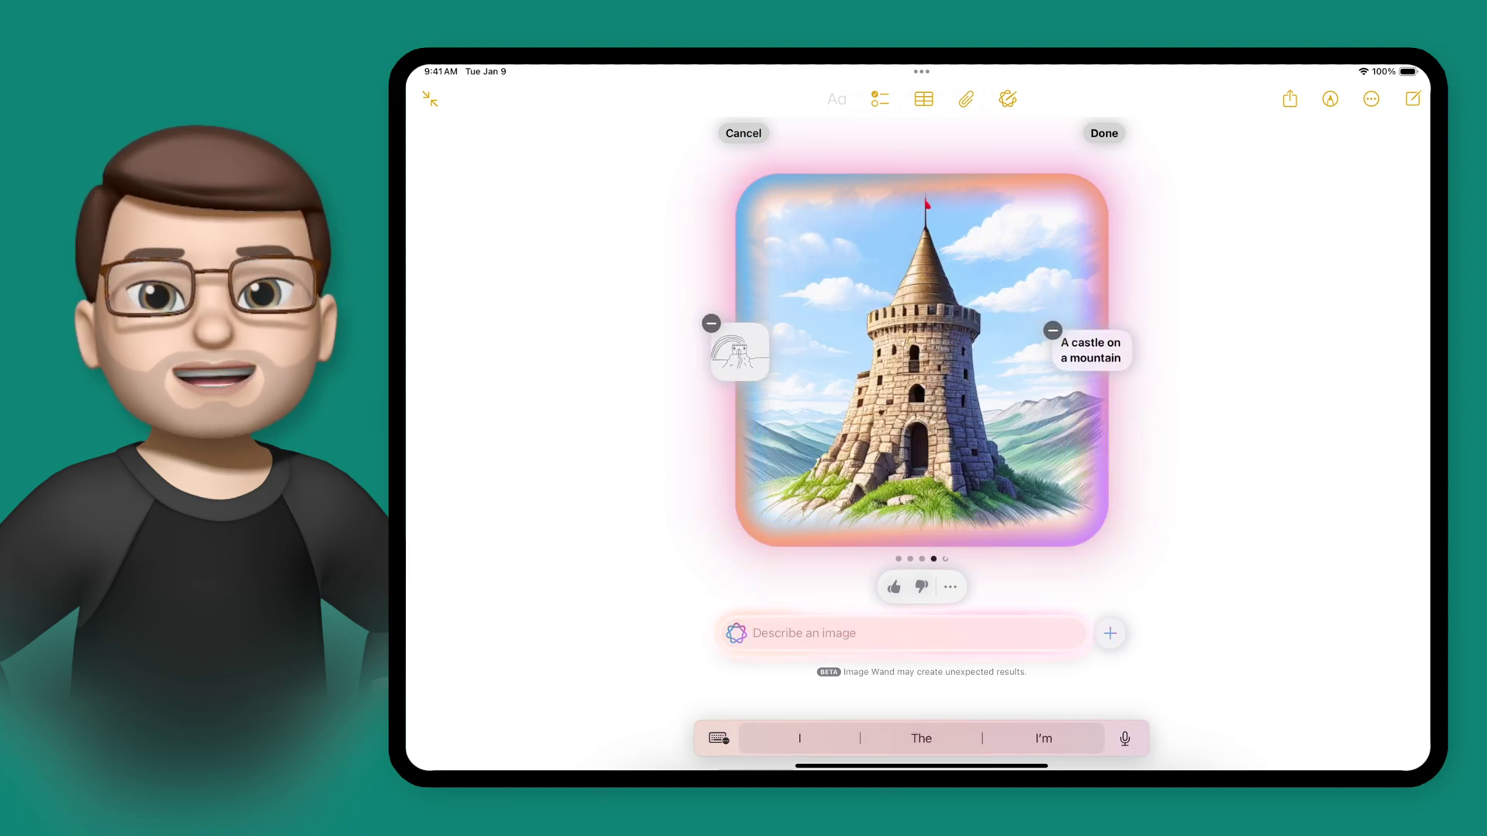
{"action": "type", "text": "Rain"}
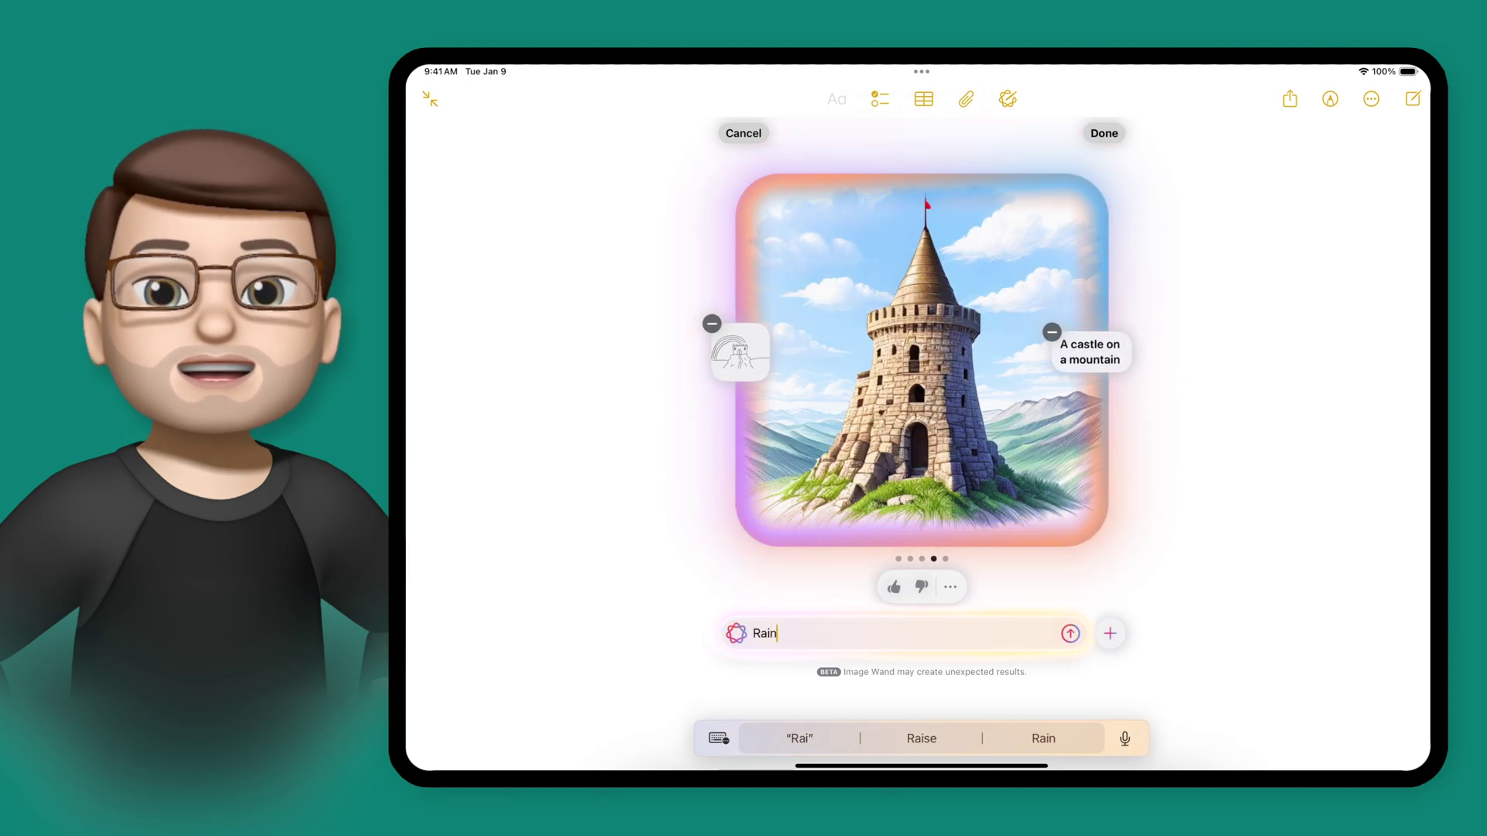
{"action": "type", "text": "bow"}
Add "Rainbow" to the image description and regenerate the castle image.
{"action": "left_click", "coordinate": [1070, 634]}
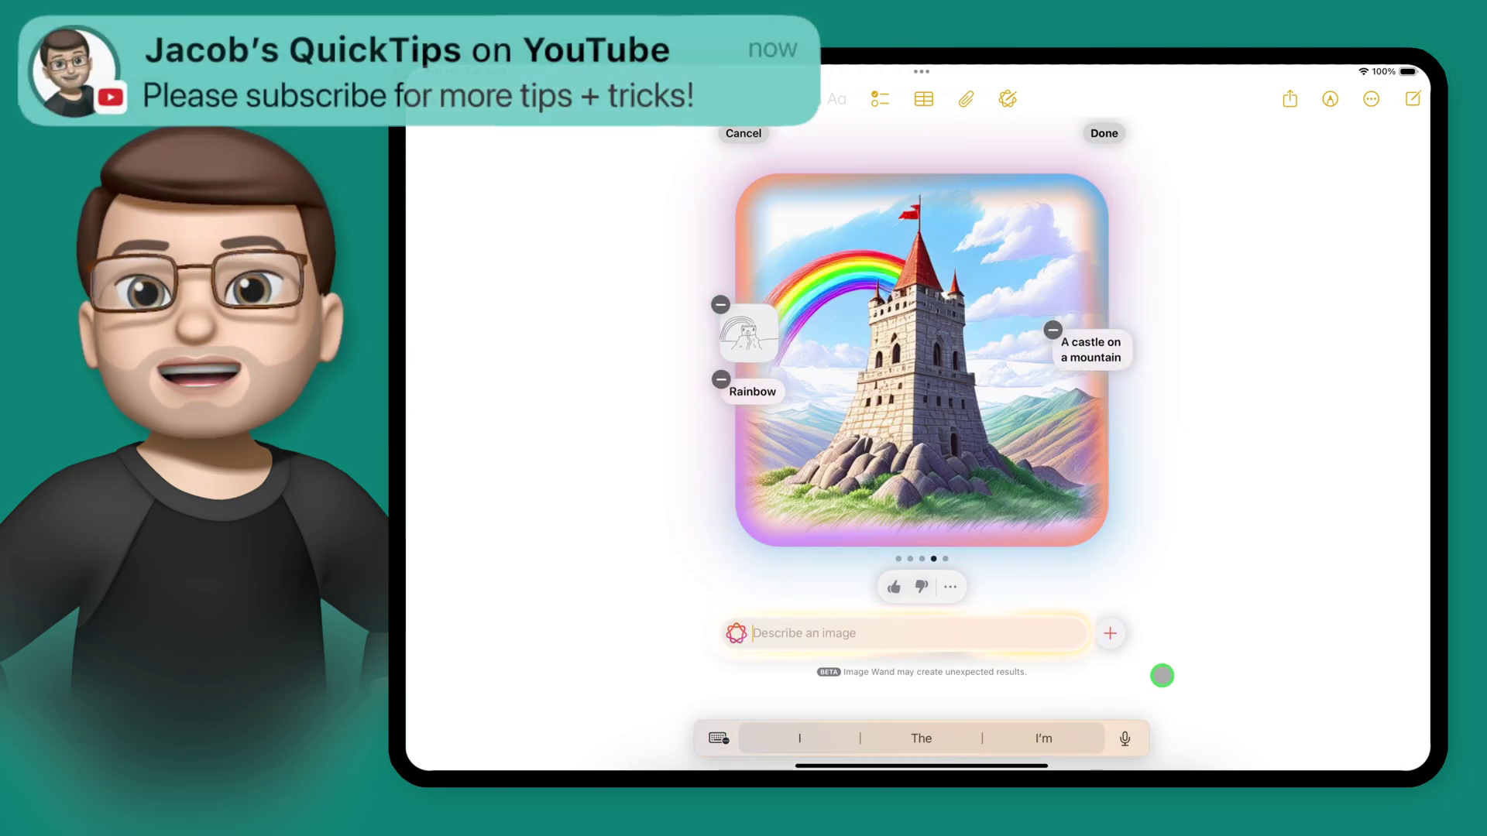
{"action": "left_click", "coordinate": [1115, 631]}
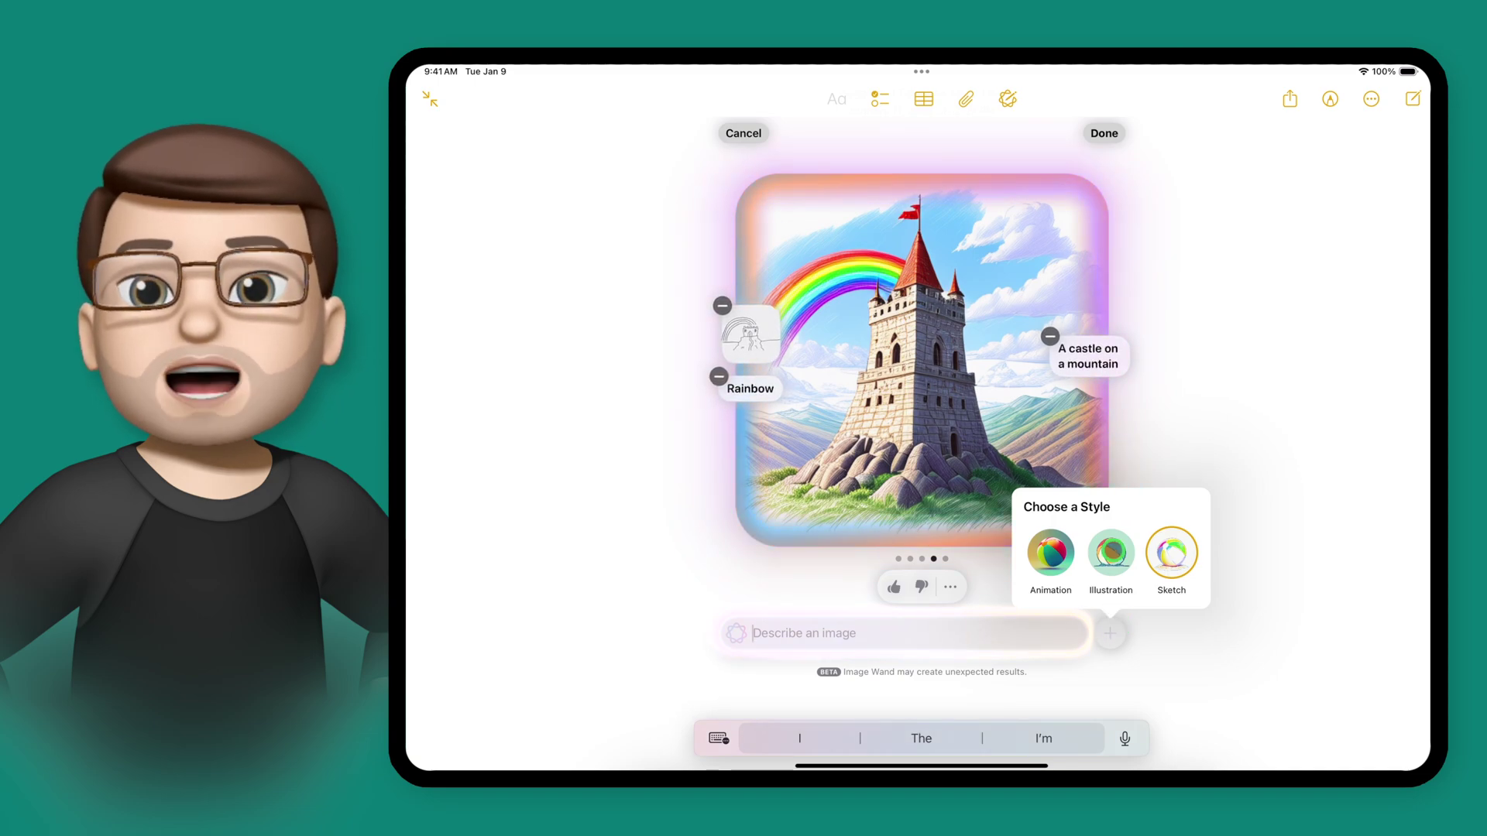
Regenerate the castle-and-rainbow image in the Illustration style, briefly viewing its copy/share options.
{"action": "left_click", "coordinate": [1110, 553]}
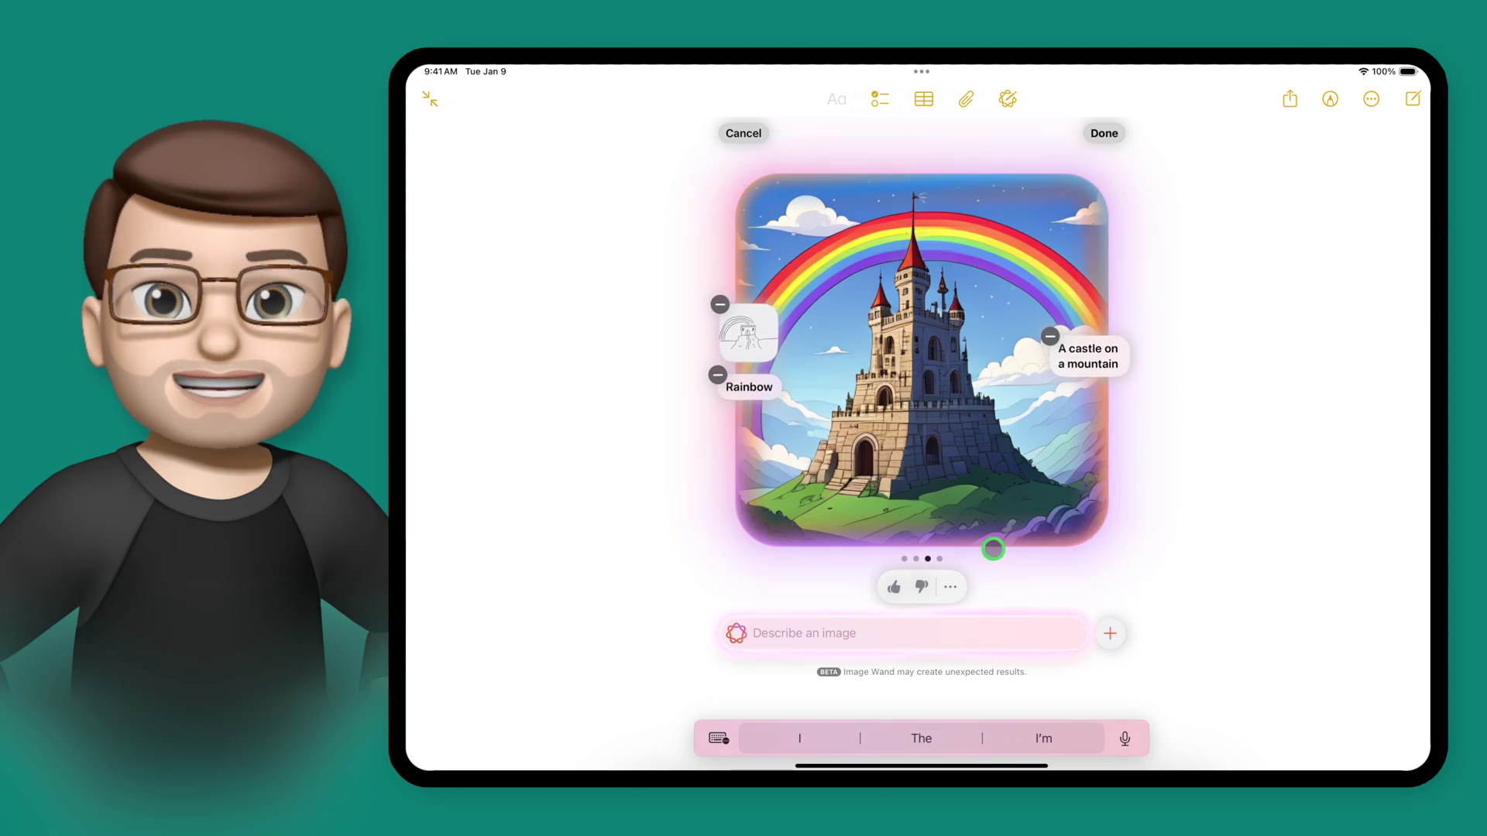
{"action": "left_click", "coordinate": [950, 587]}
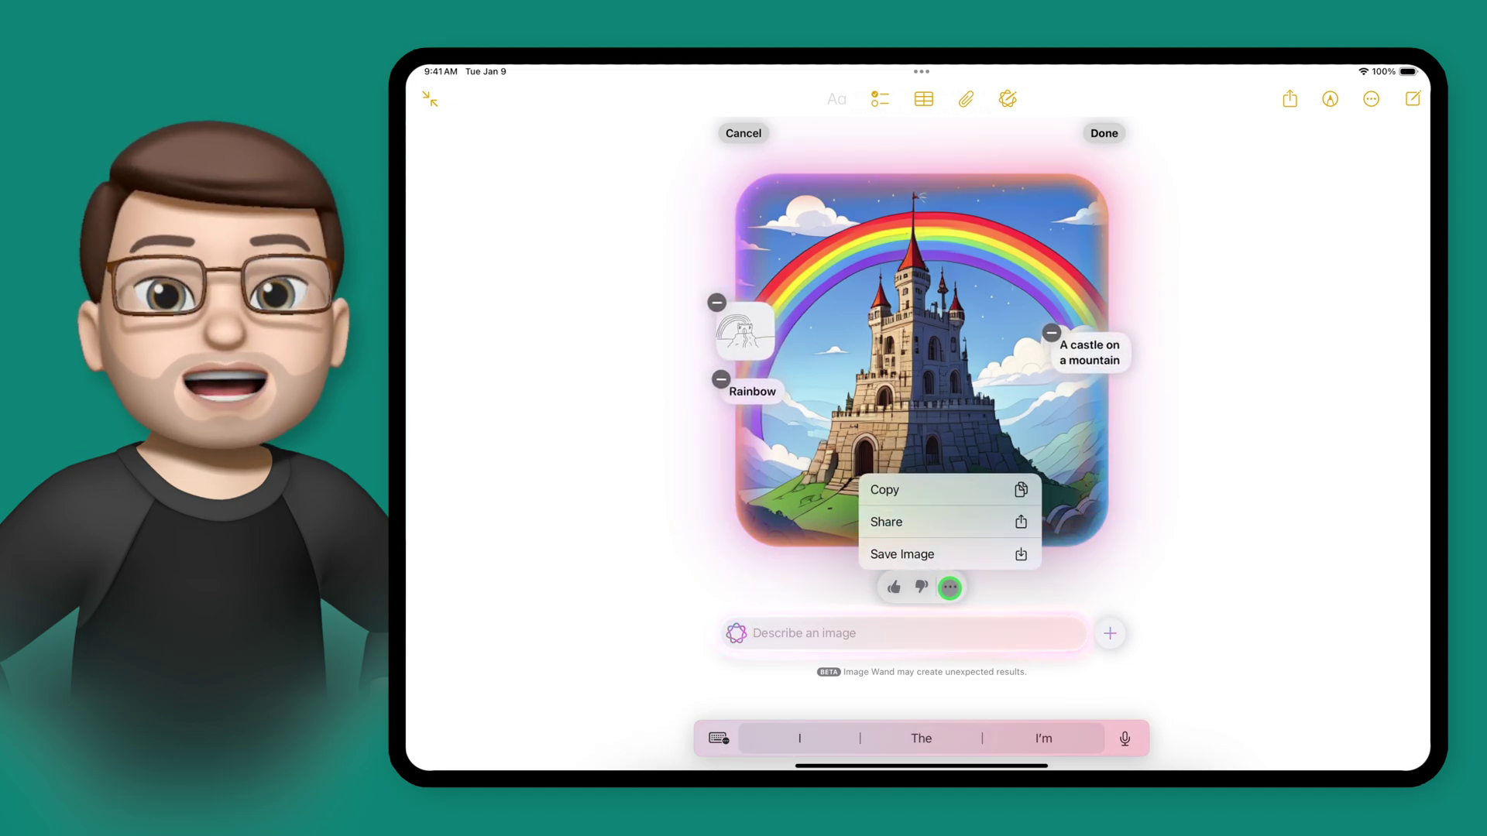
{"action": "left_click", "coordinate": [974, 556]}
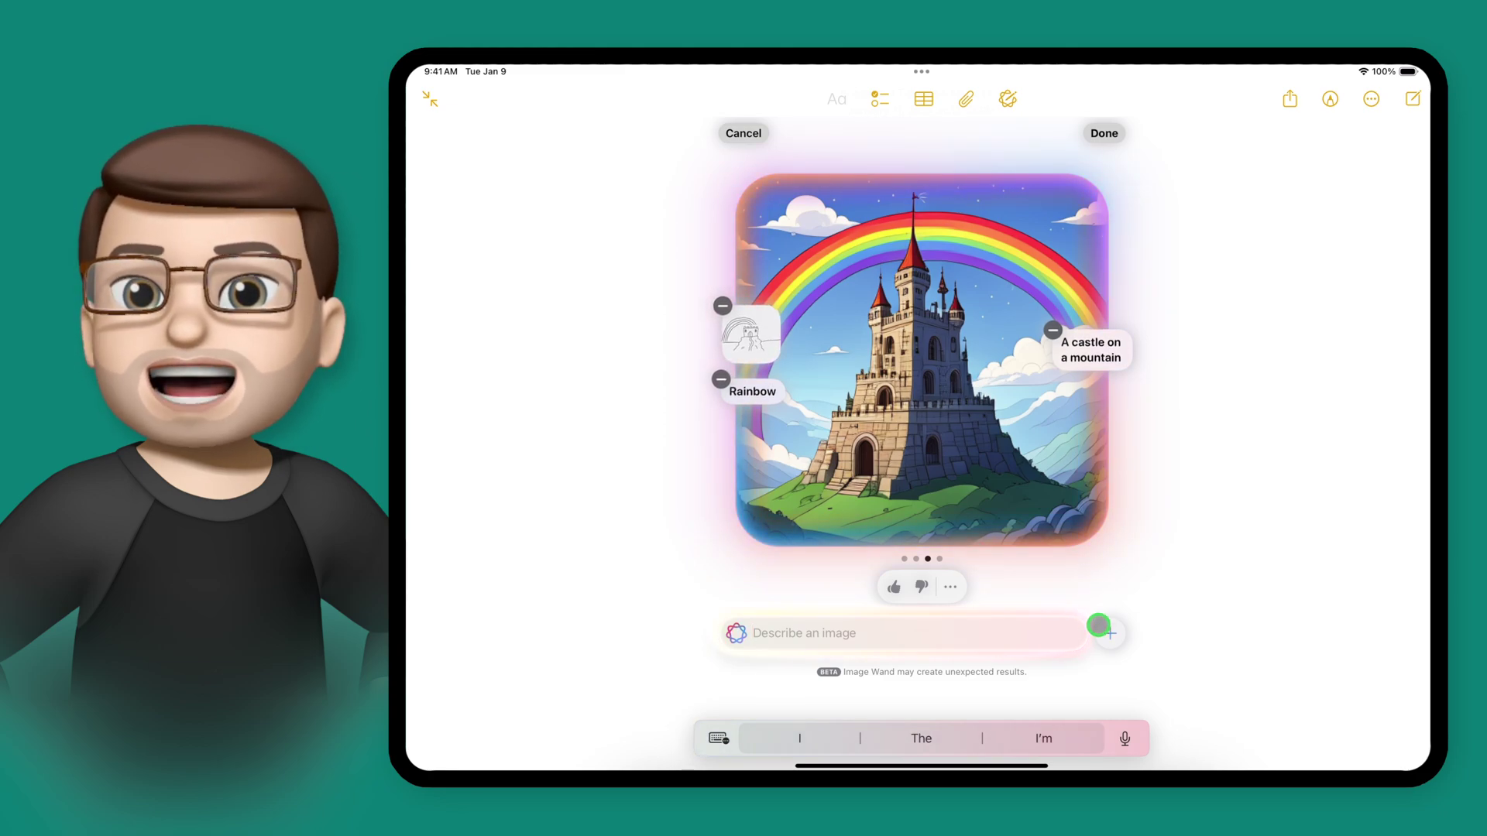
Regenerate the image in the Animation style and insert it into the note.
{"action": "left_click", "coordinate": [1109, 634]}
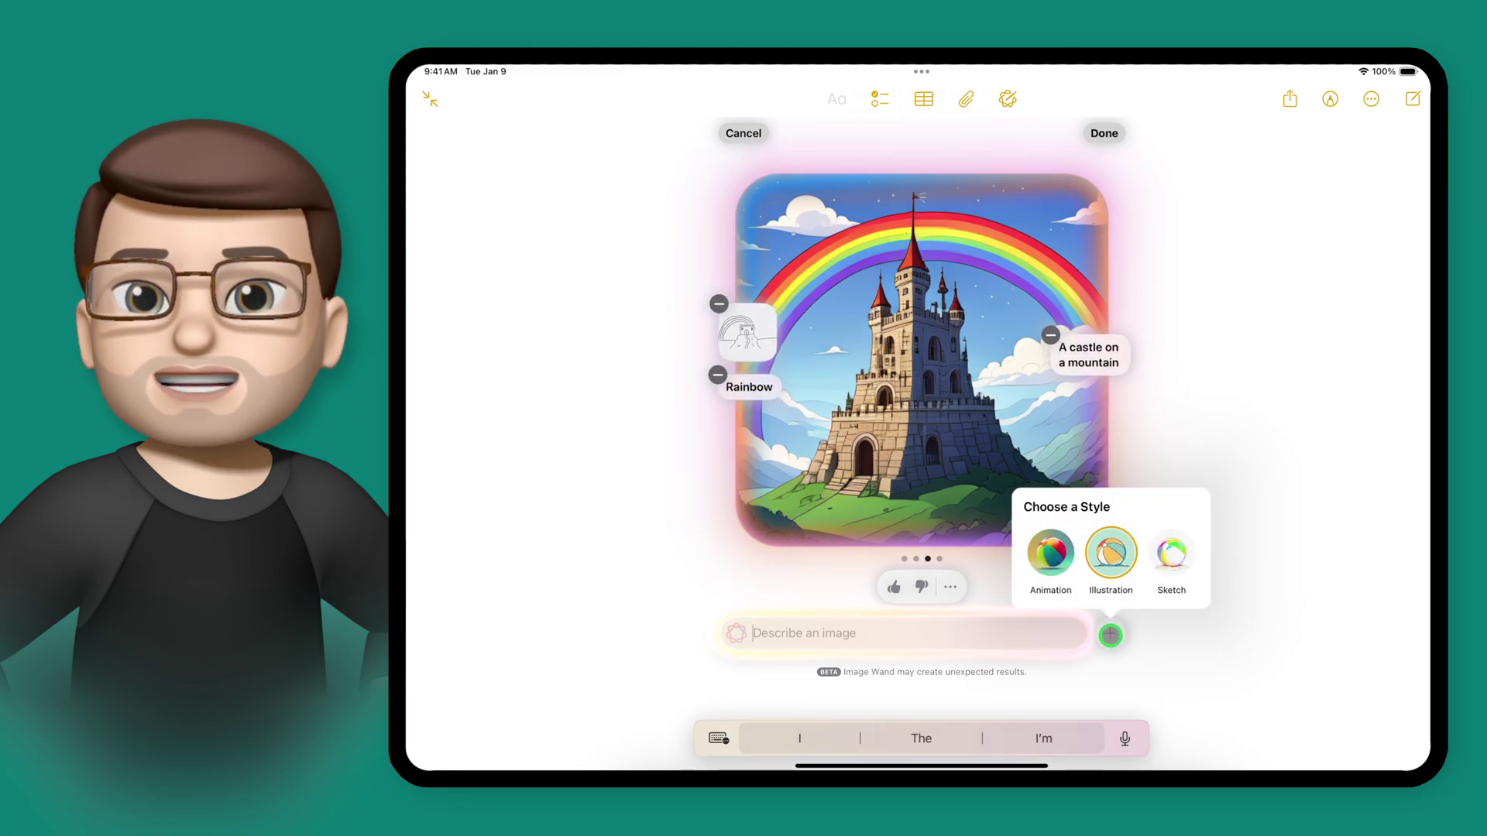
{"action": "left_click", "coordinate": [1050, 548]}
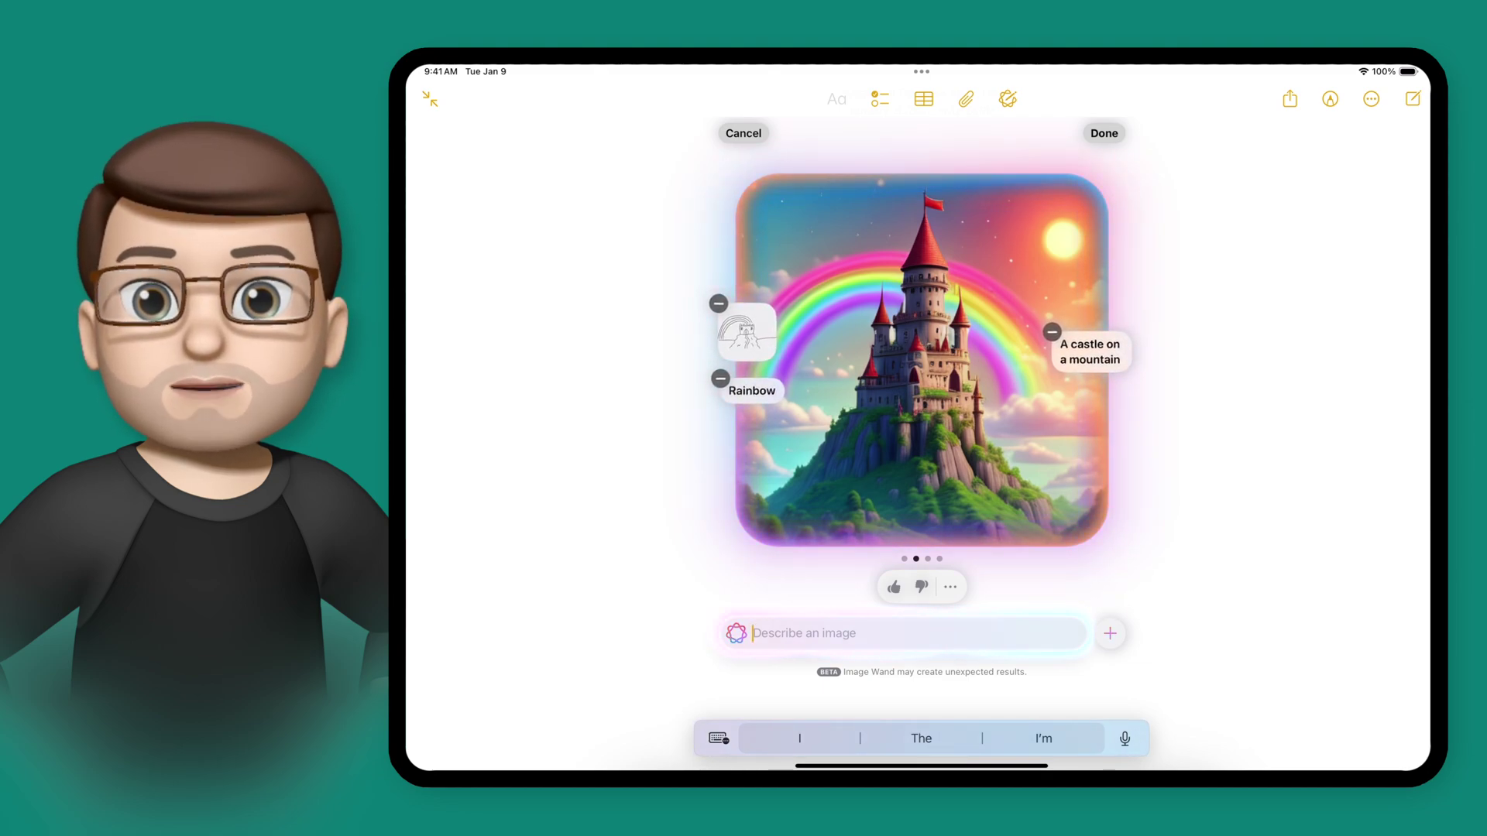
{"action": "left_click", "coordinate": [1104, 132]}
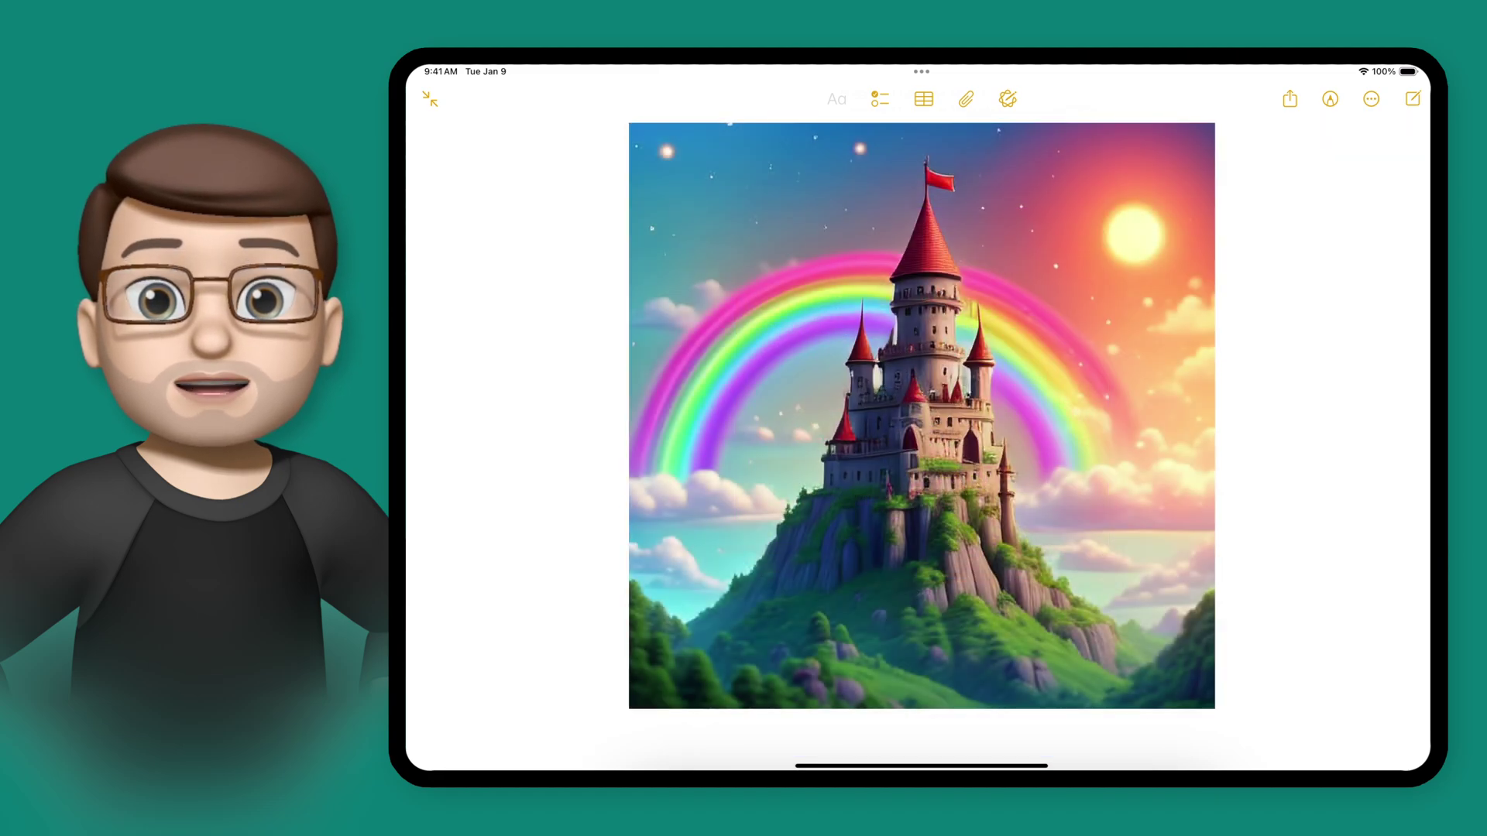